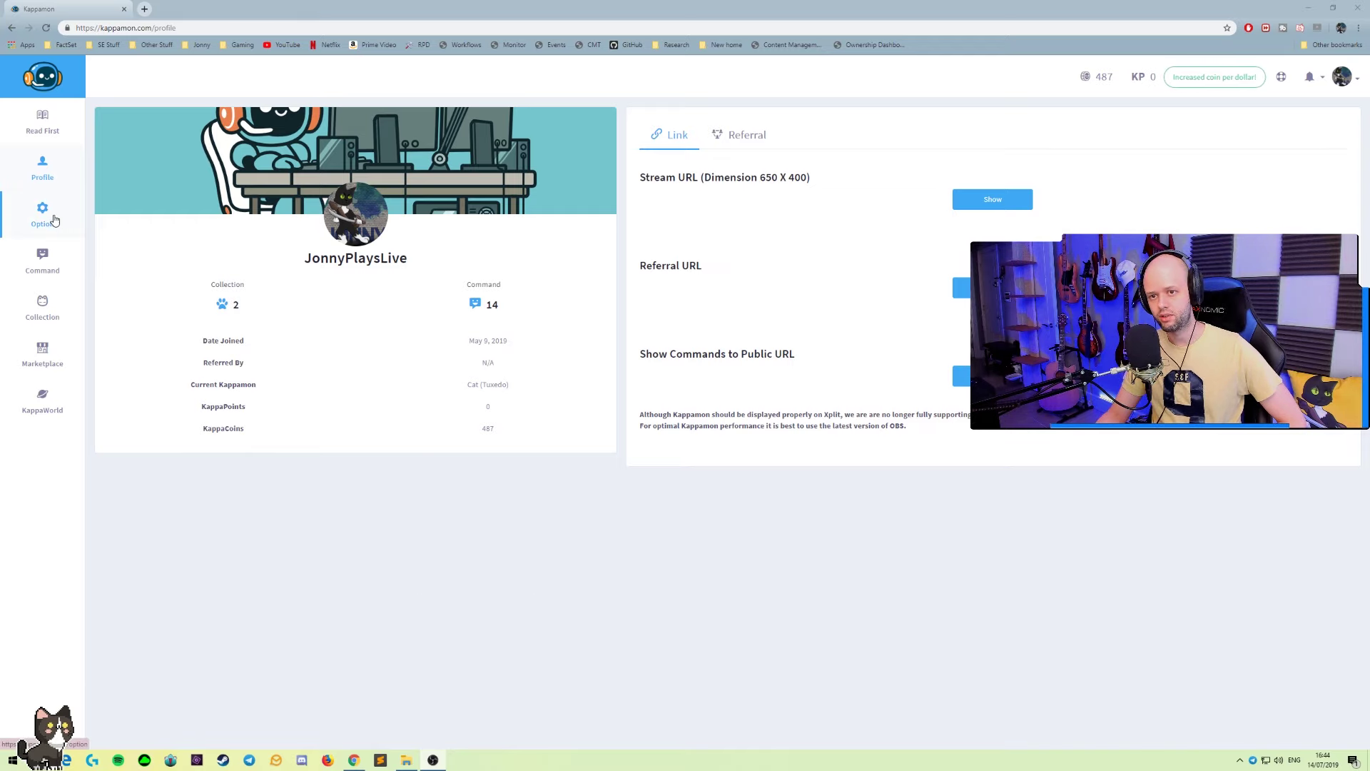
# Step: Open the options page, and review the command list's greet and !song messages, their animations and the custom commands below
pyautogui.click(55, 219)
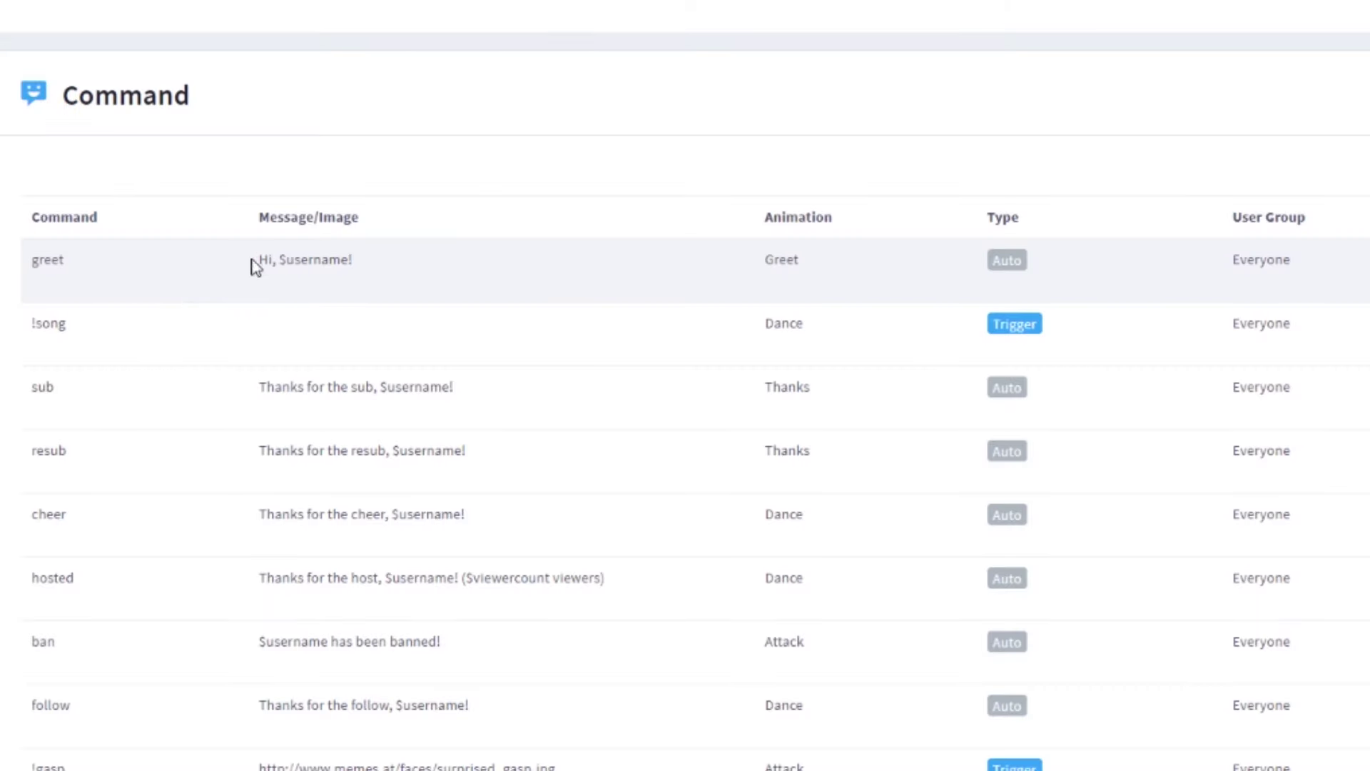
pyautogui.moveTo(255, 267); pyautogui.dragTo(361, 260)
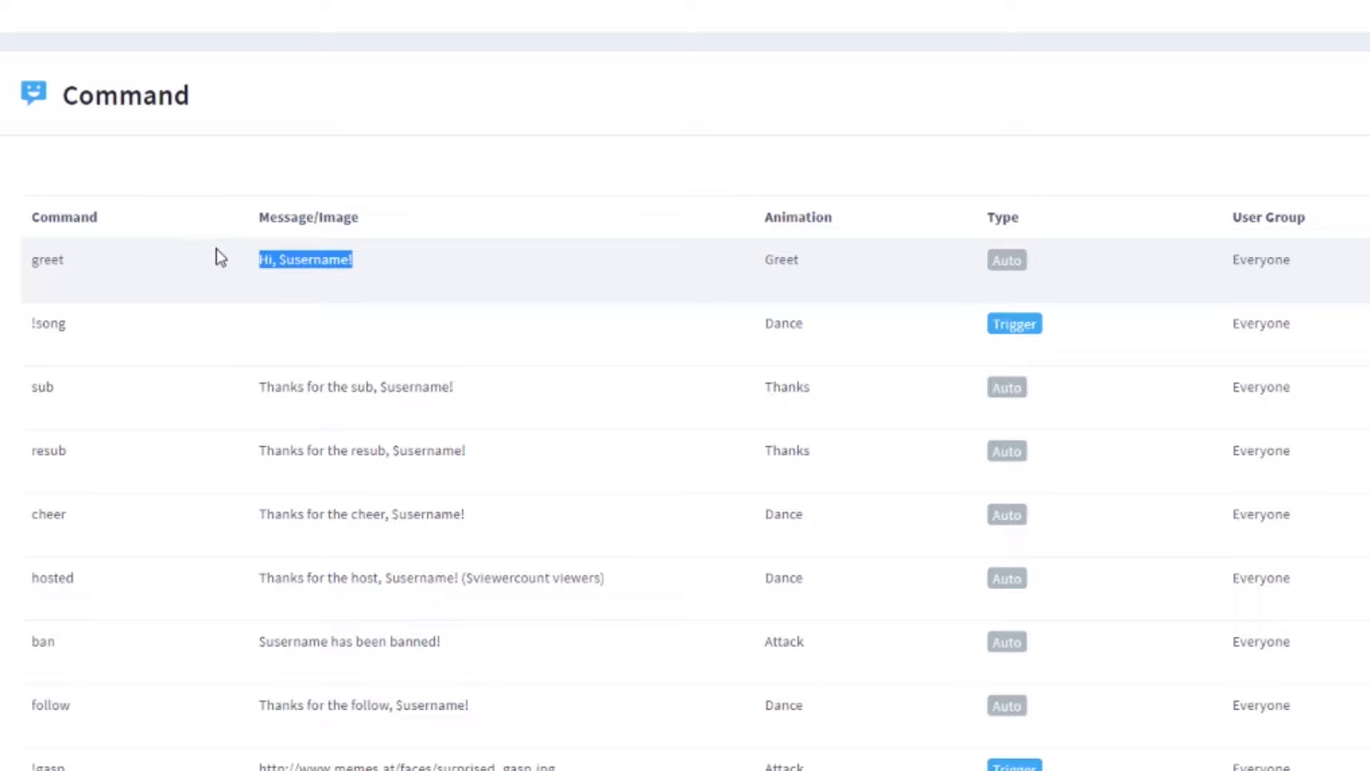
pyautogui.doubleClick(781, 259)
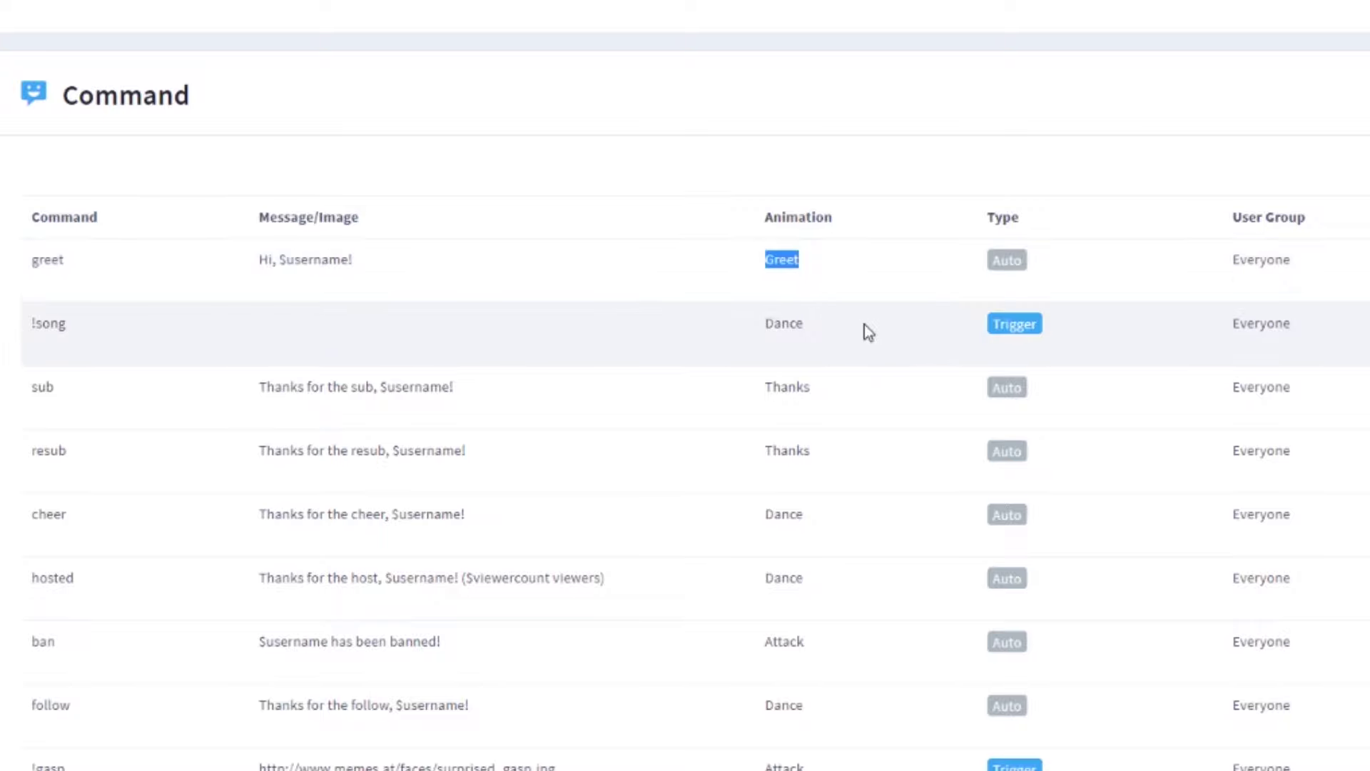
pyautogui.doubleClick(783, 323)
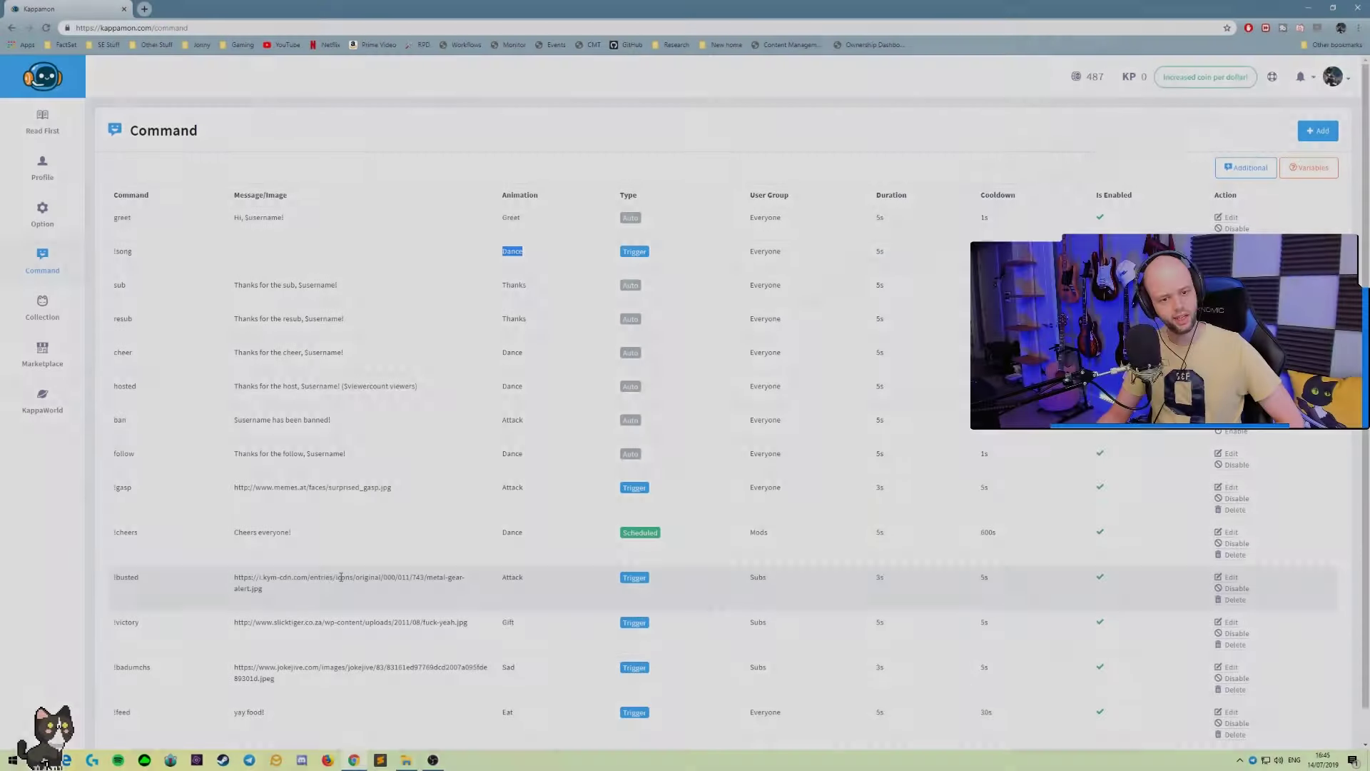
pyautogui.scroll(-2, 464, 764)
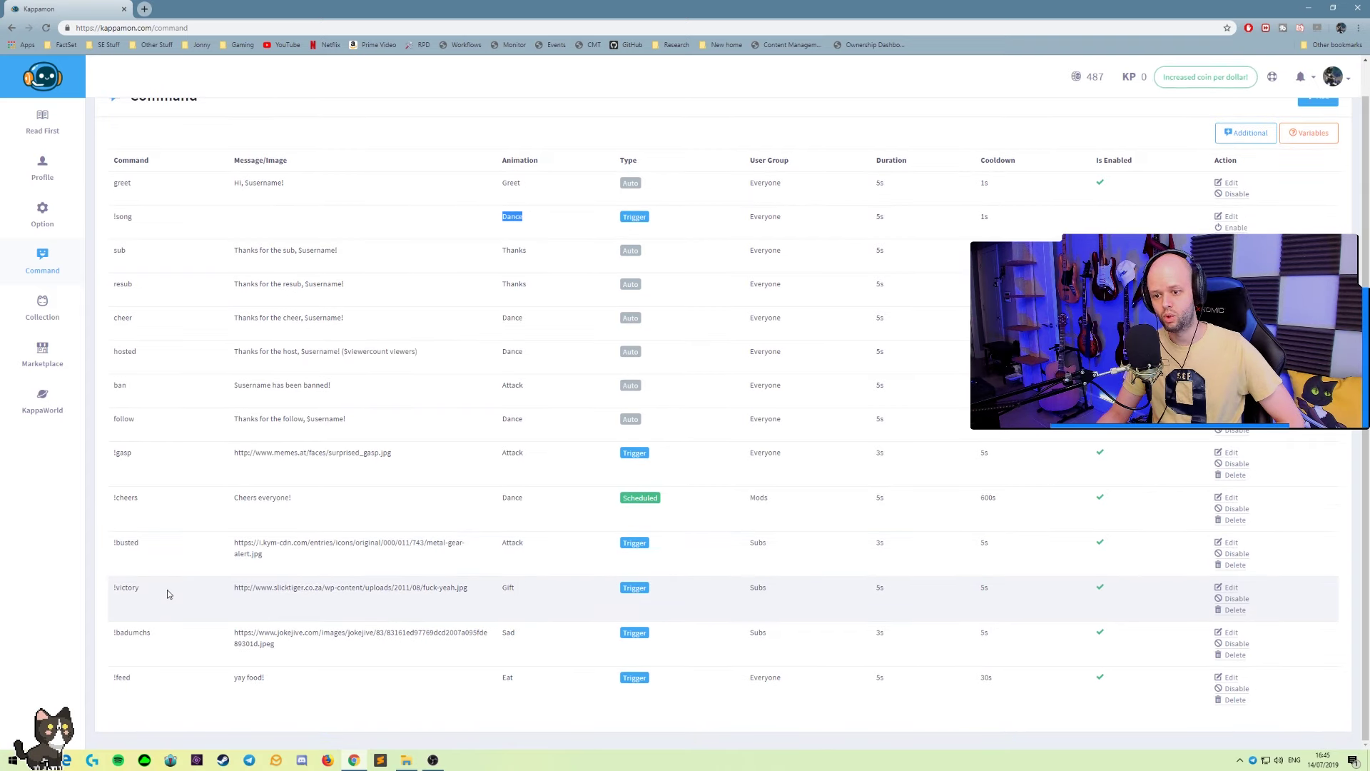
pyautogui.moveTo(167, 589)
pyautogui.mouseDown()
pyautogui.moveTo(83, 590)
pyautogui.moveTo(160, 596)
pyautogui.mouseUp()
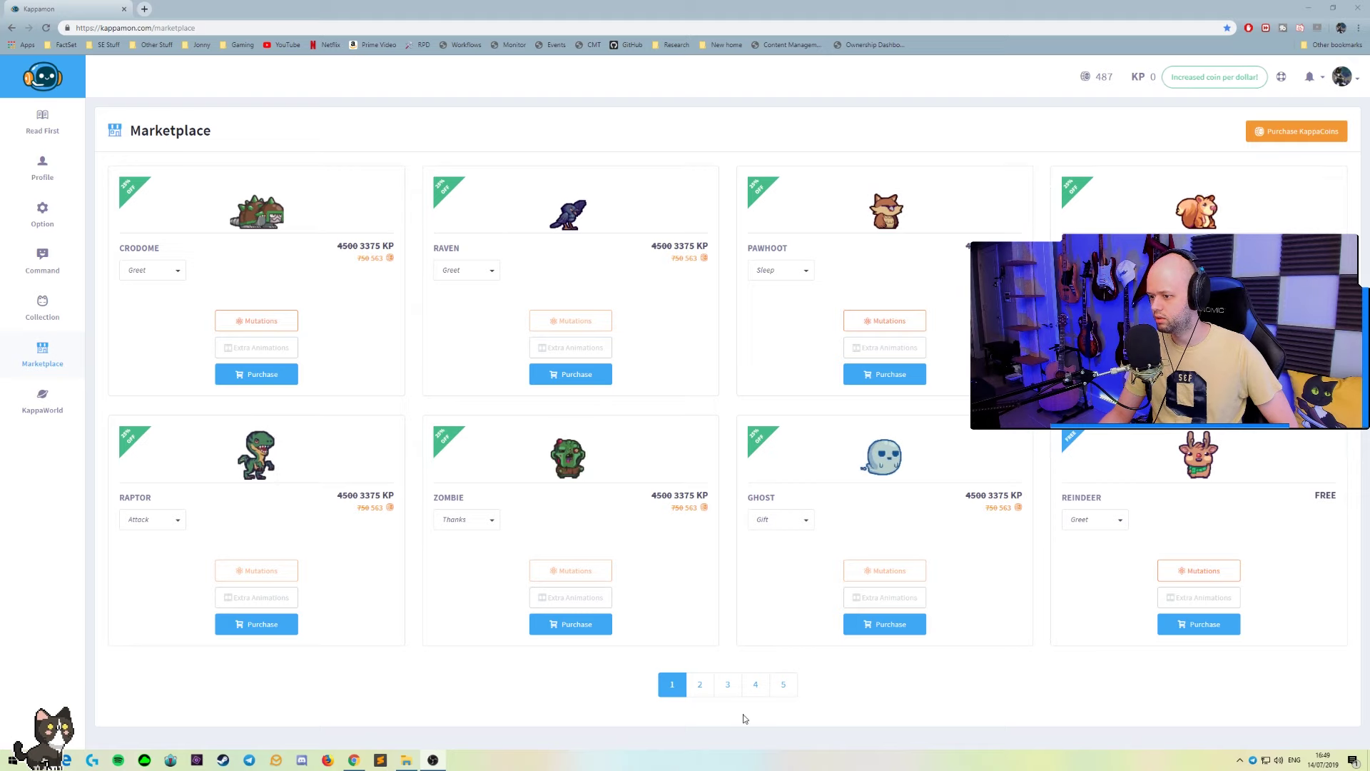
# Step: Browse pages 2, 3 and 4 of the marketplace to examine the available Kappamon characters
pyautogui.click(704, 689)
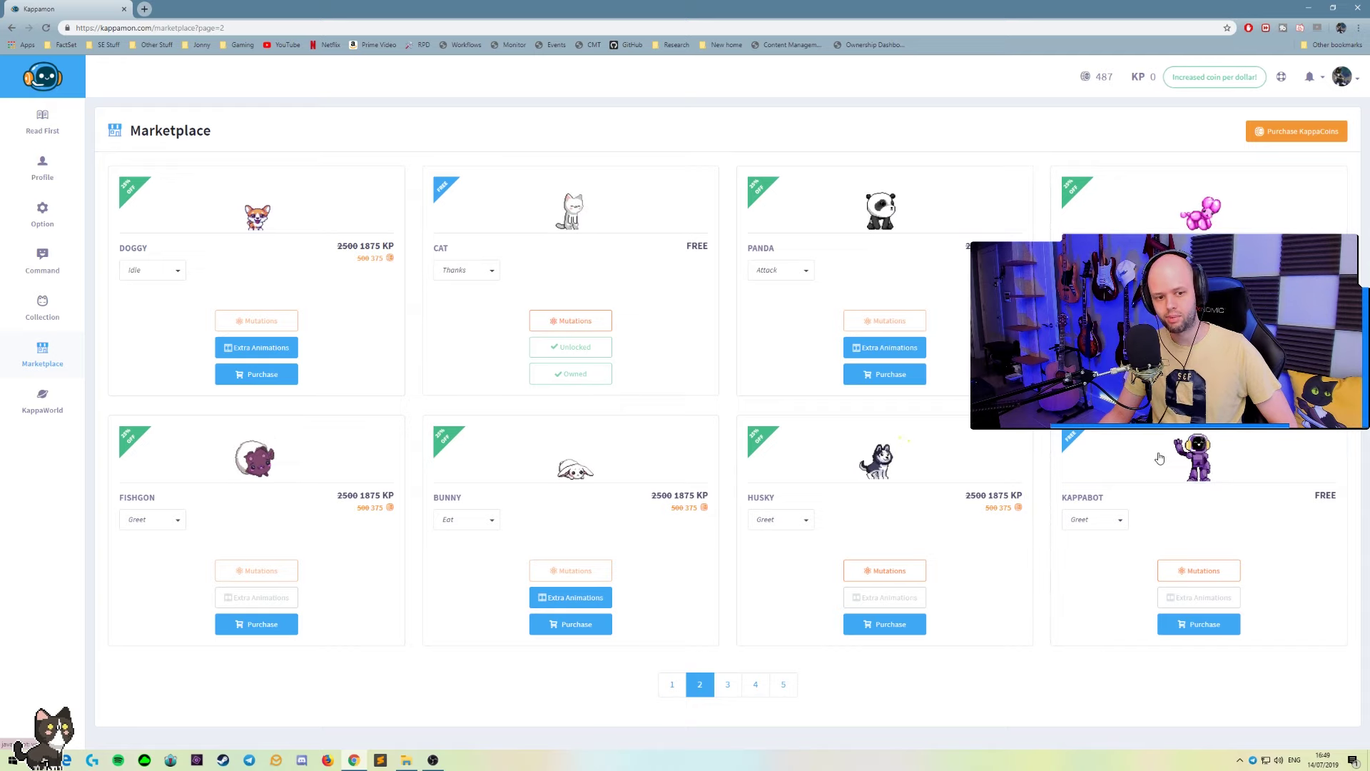
pyautogui.click(731, 697)
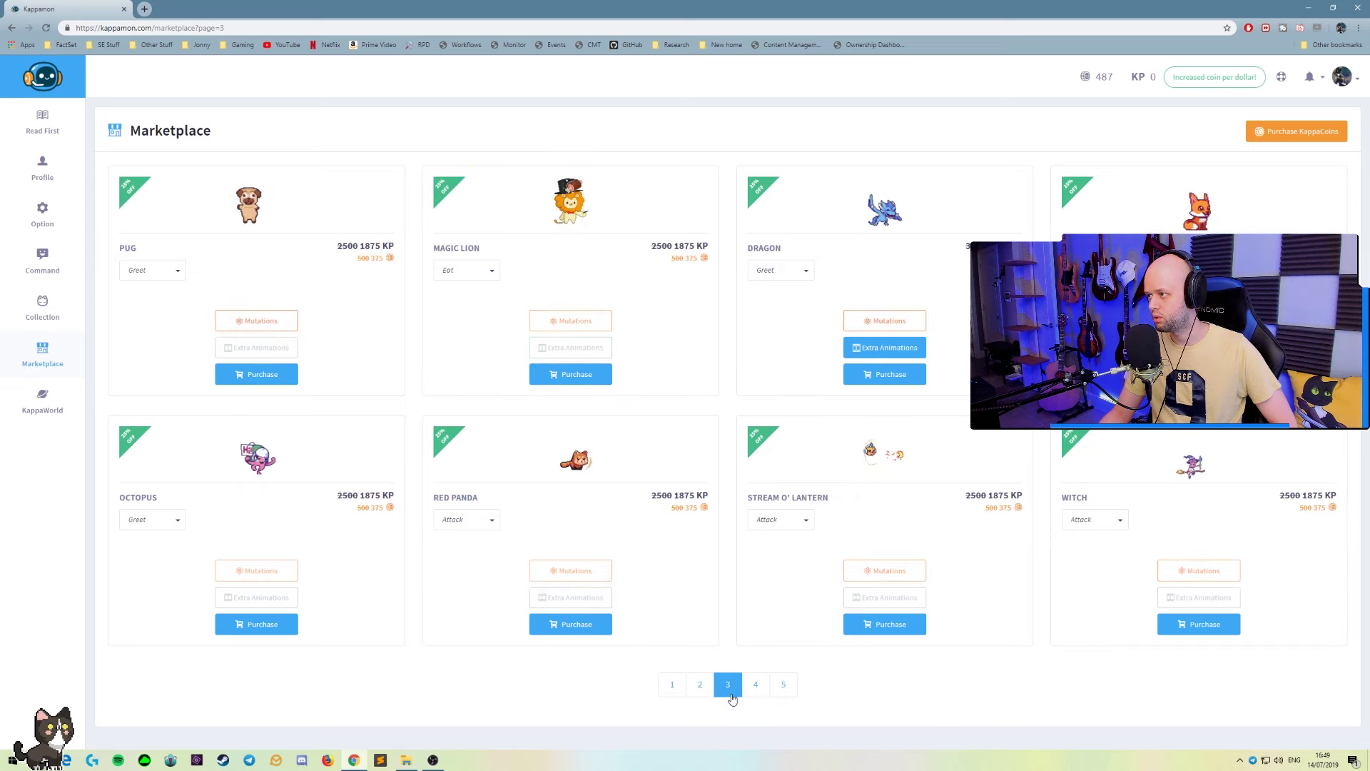
pyautogui.click(753, 694)
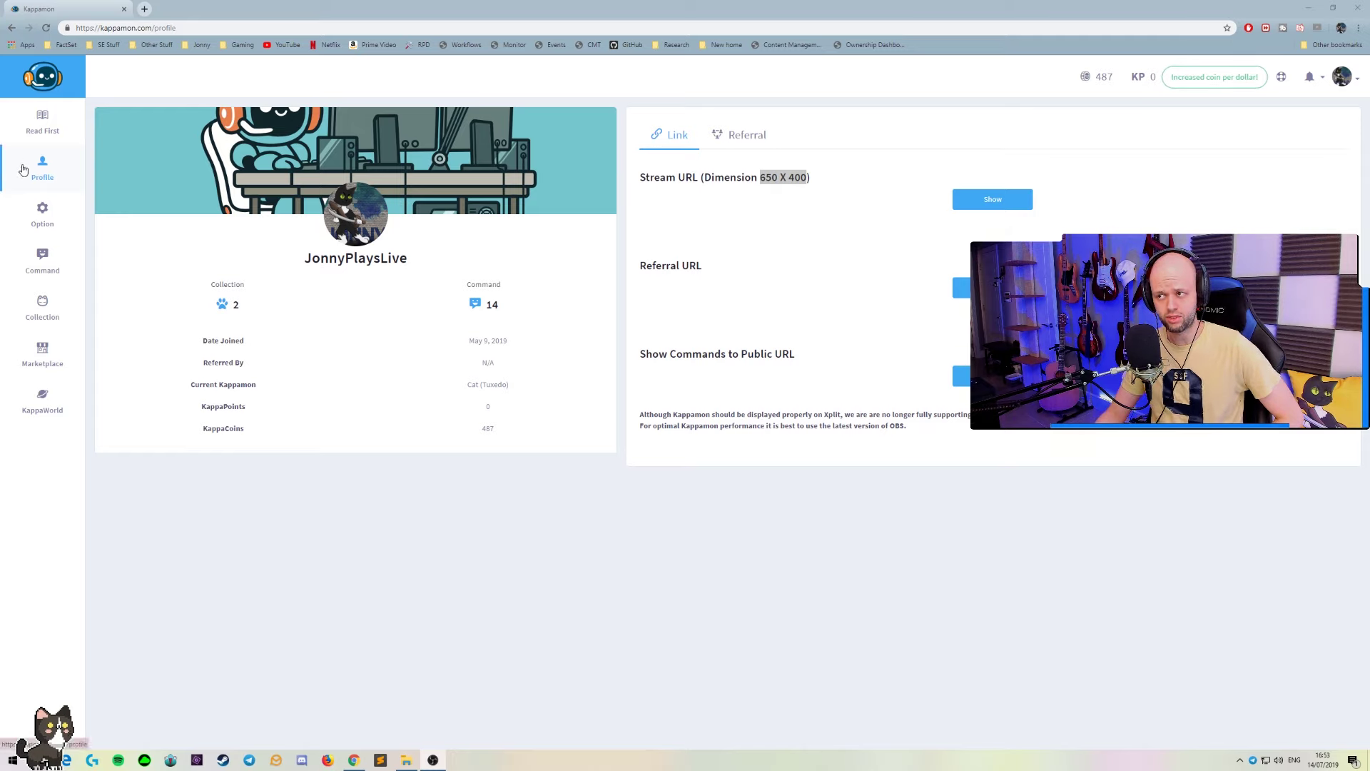
# Step: Examine the Stream URL entry and its stated dimensions on the profile page
pyautogui.moveTo(633, 179); pyautogui.dragTo(698, 178)
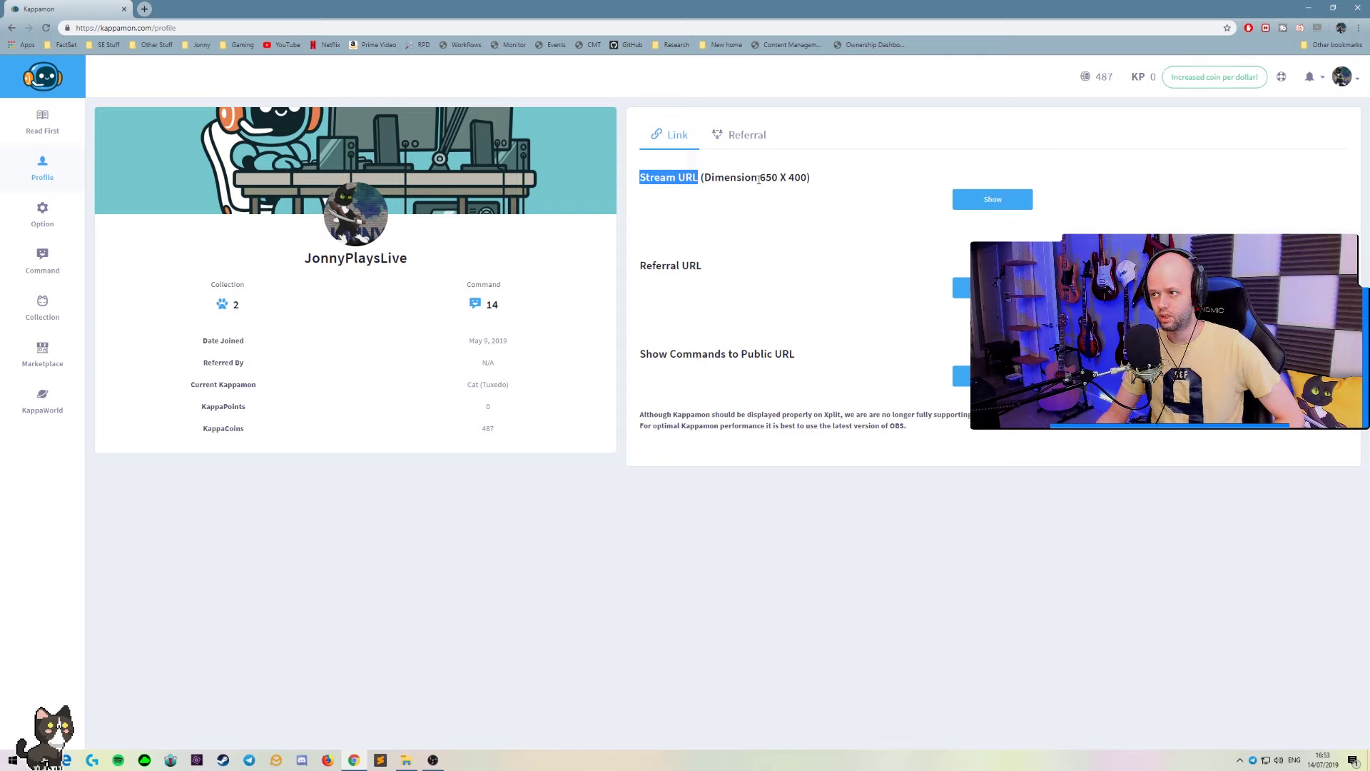
pyautogui.click(777, 178)
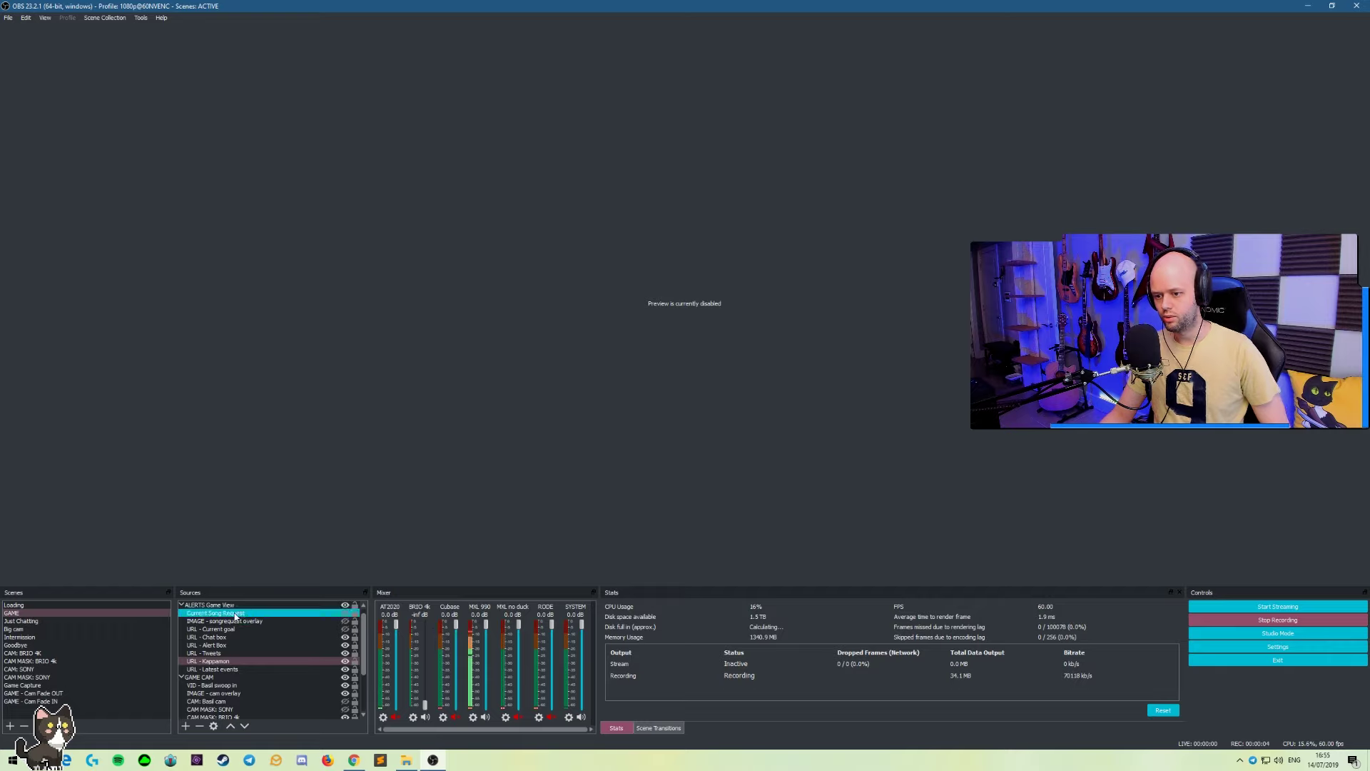
pyautogui.click(231, 660)
pyautogui.rightClick(231, 662)
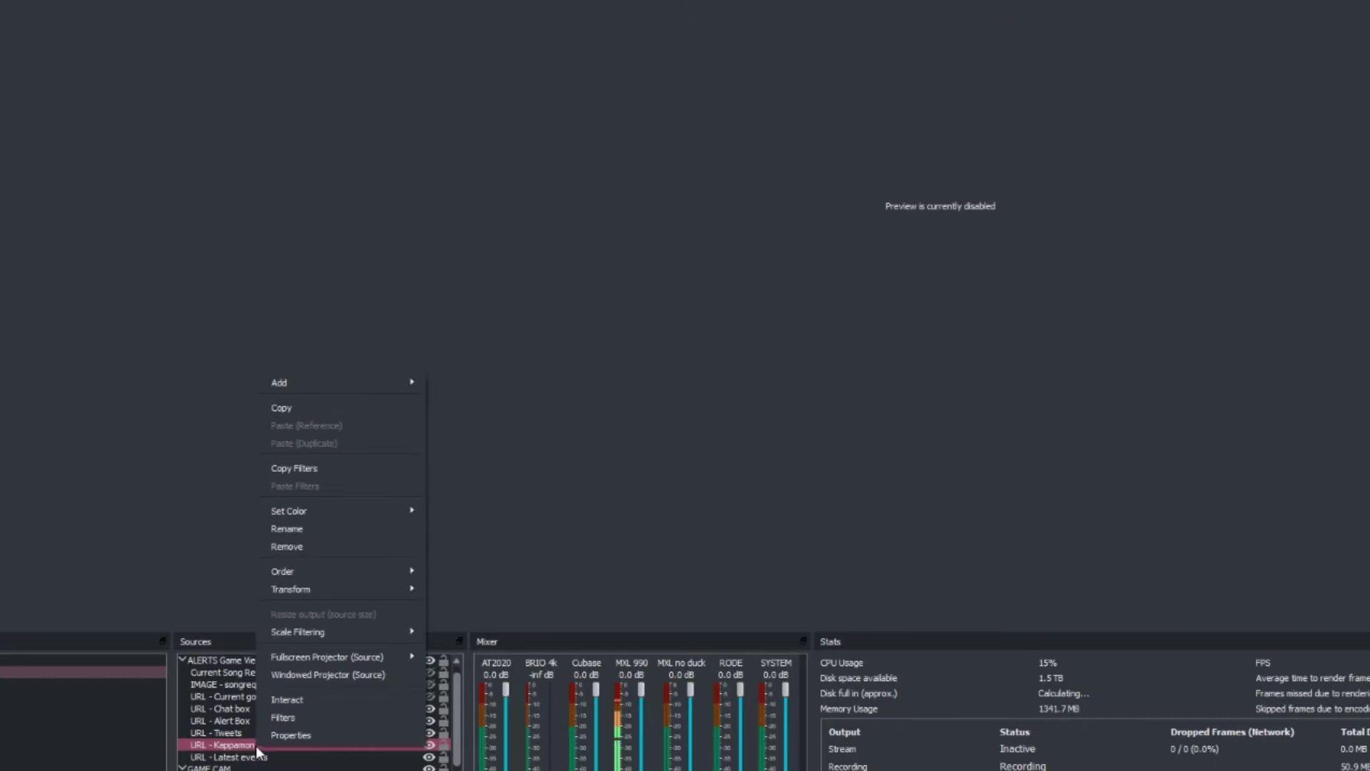
pyautogui.moveTo(353, 384)
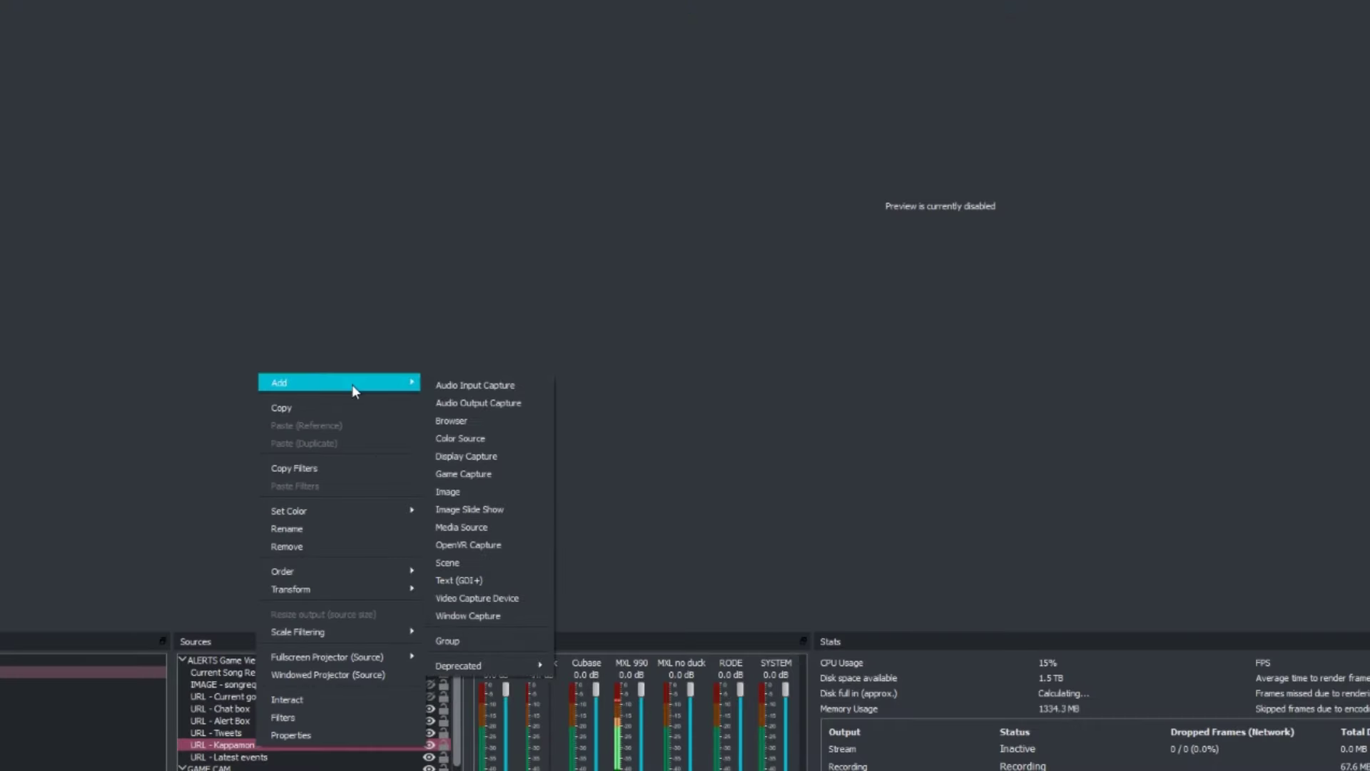
pyautogui.click(468, 423)
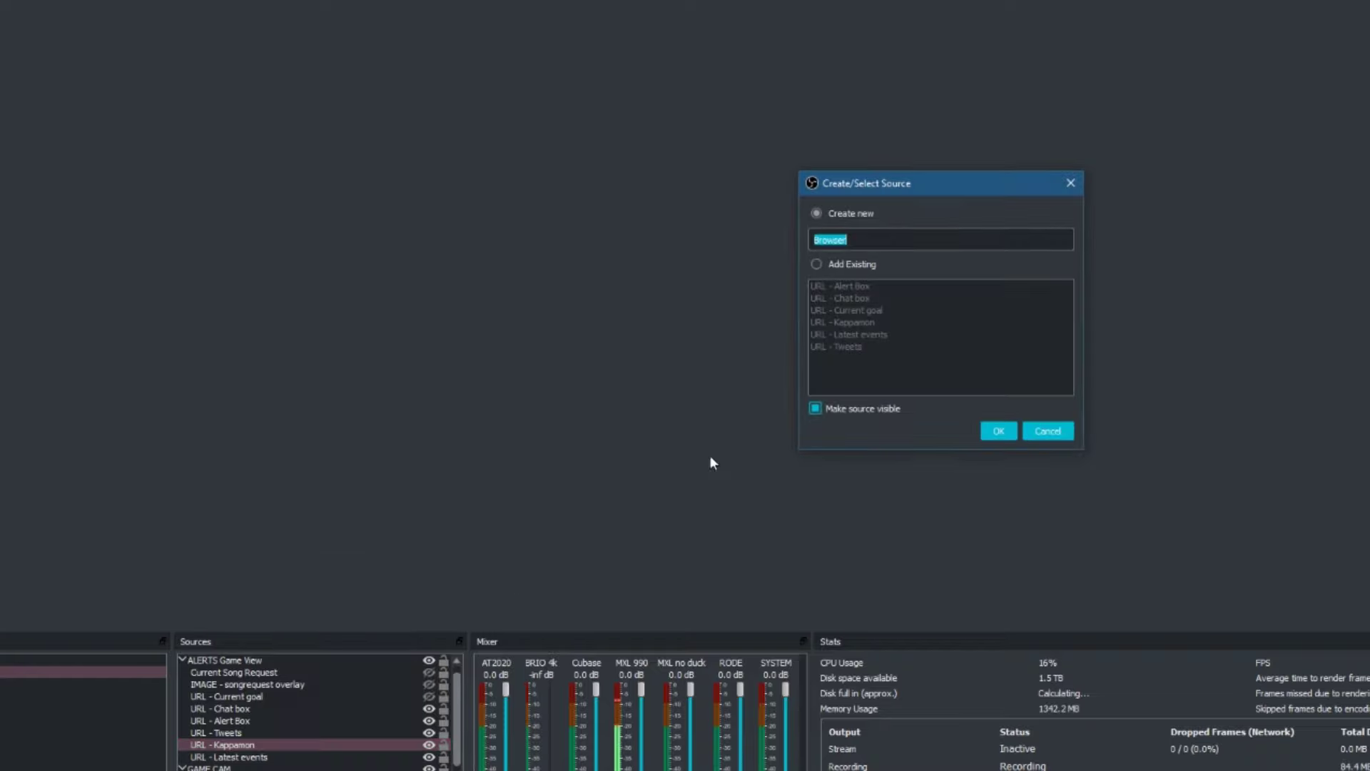
pyautogui.click(1046, 430)
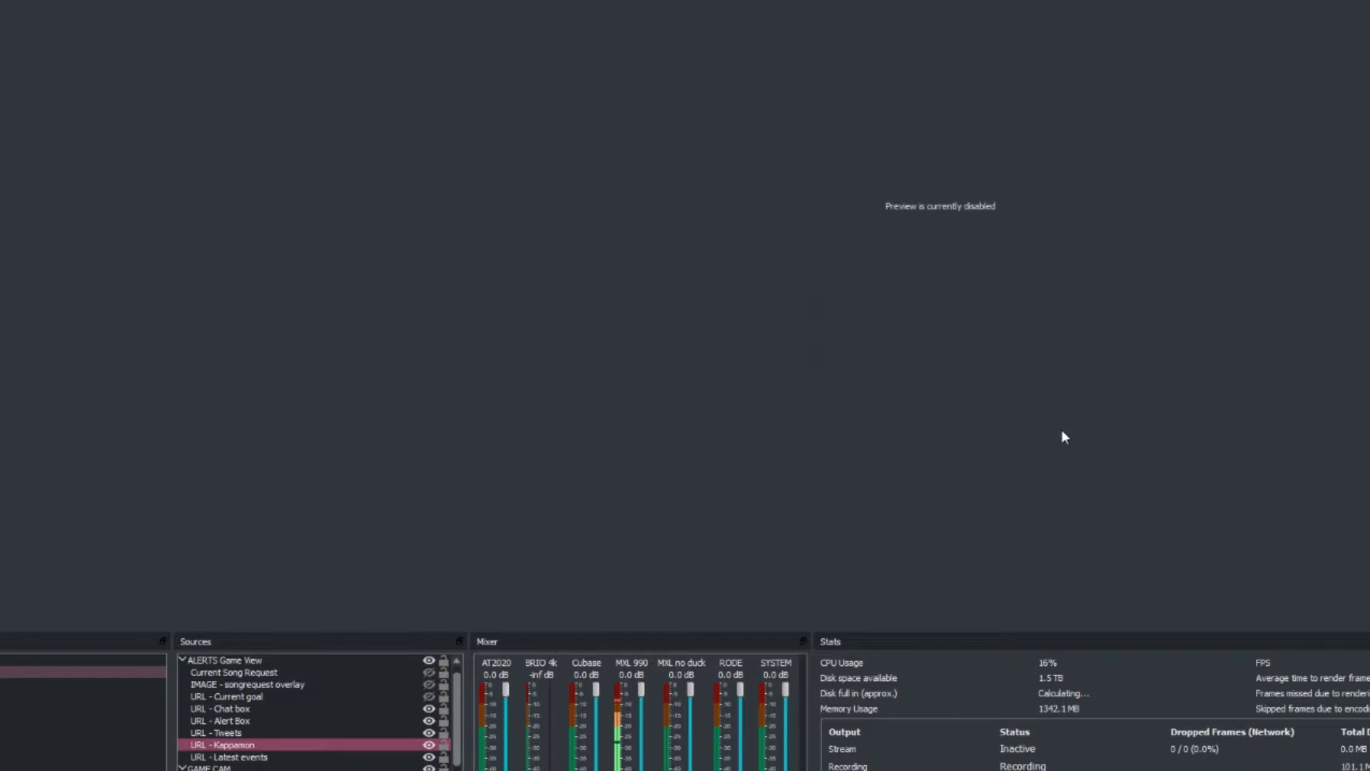
# Step: In OBS Studio, examine the URL, width and height settings of the URL - Kappamon browser source, then close its properties
pyautogui.doubleClick(271, 746)
pyautogui.moveTo(695, 404); pyautogui.dragTo(401, 405)
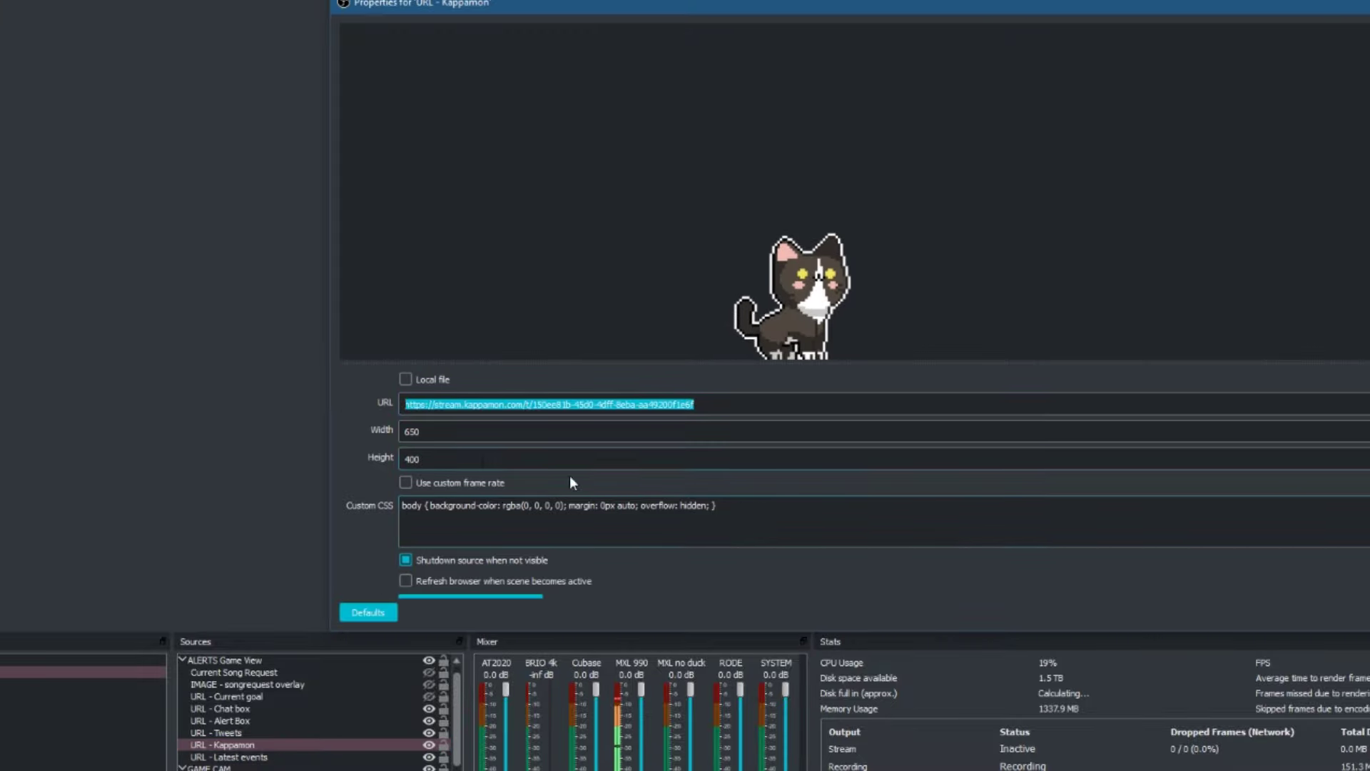
pyautogui.press('Tab')
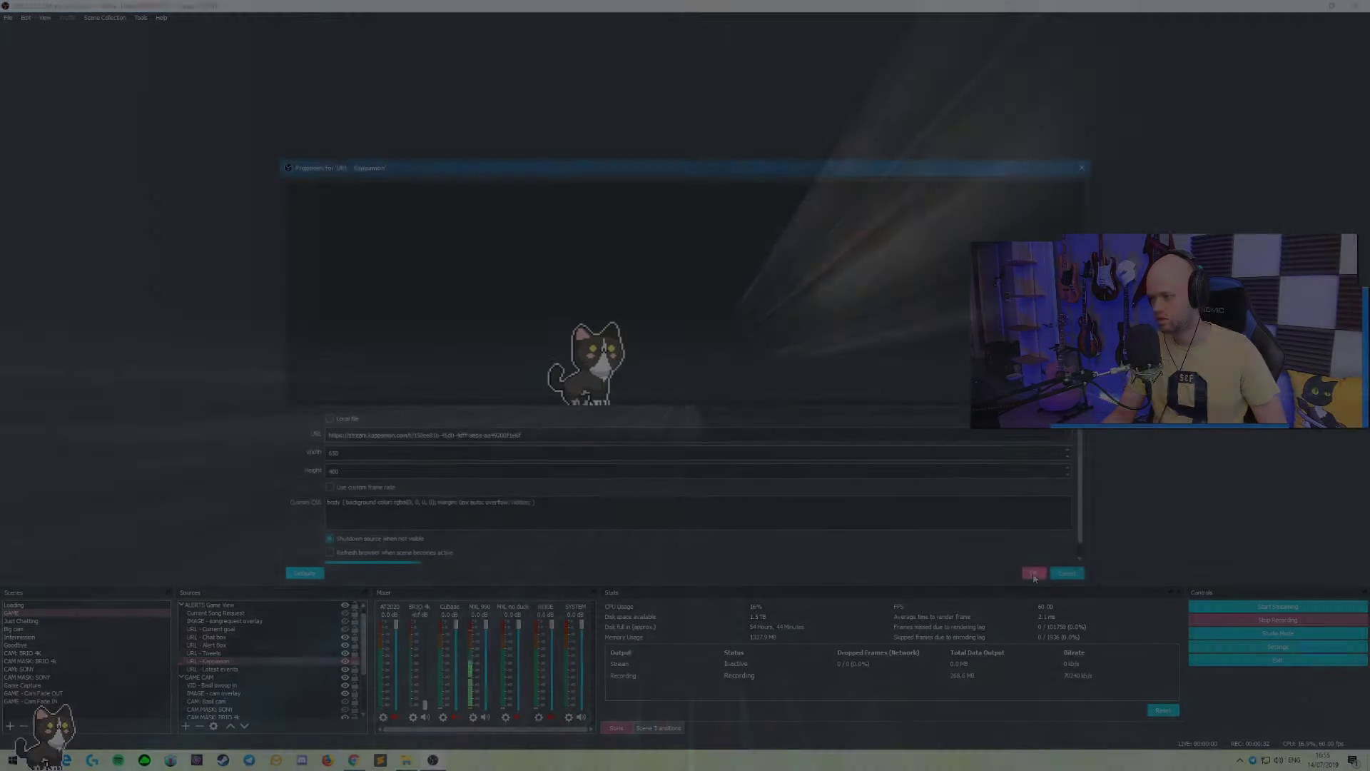
pyautogui.click(1034, 574)
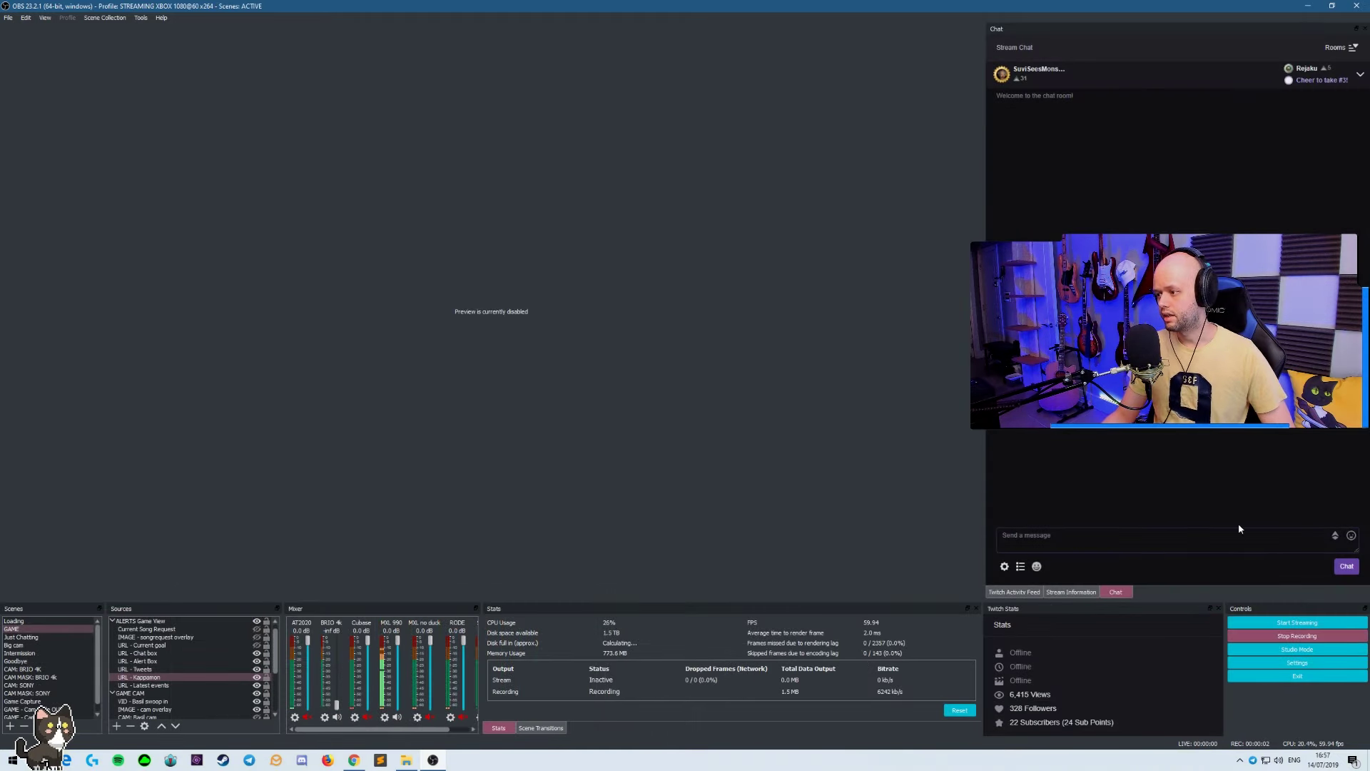
# Step: Send the message "hello" and the command "!gasp" in the stream chat
pyautogui.click(1239, 531)
pyautogui.write('hello')
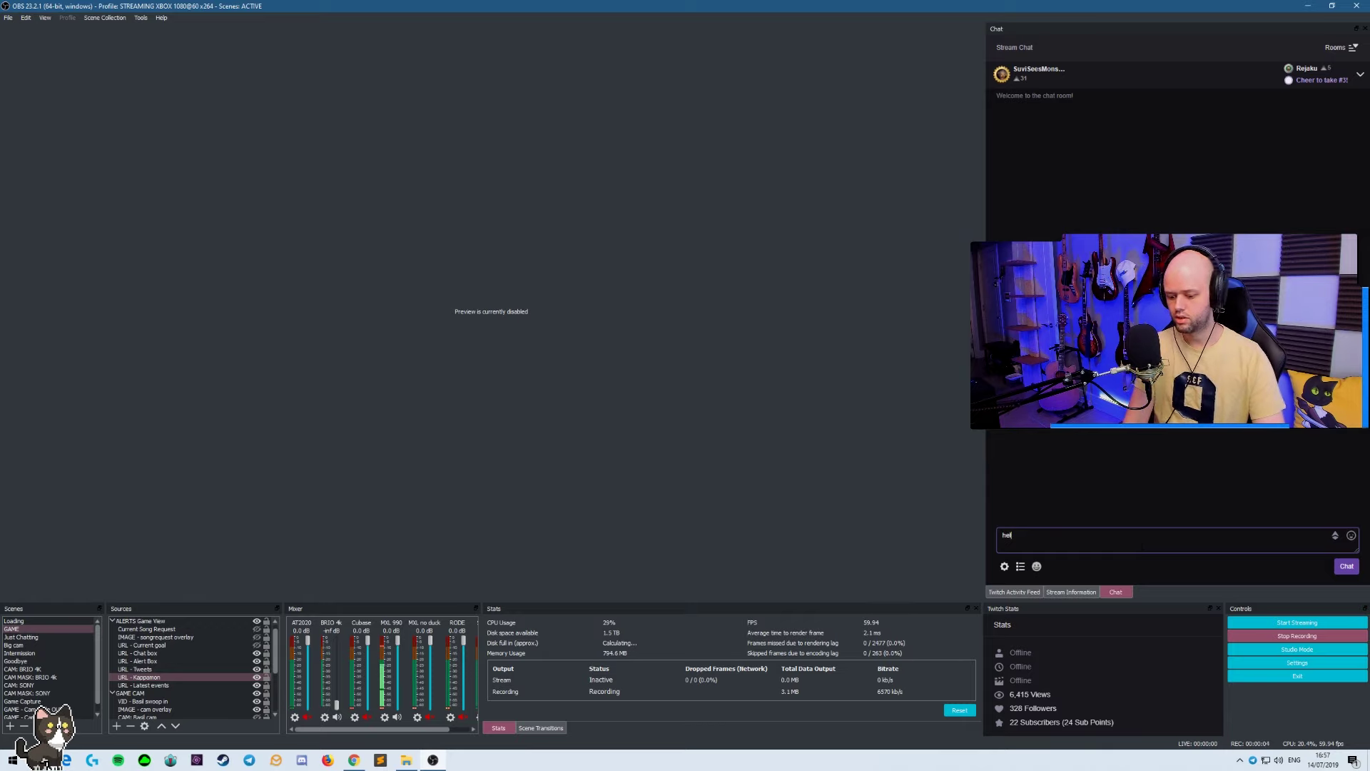
pyautogui.press('Return')
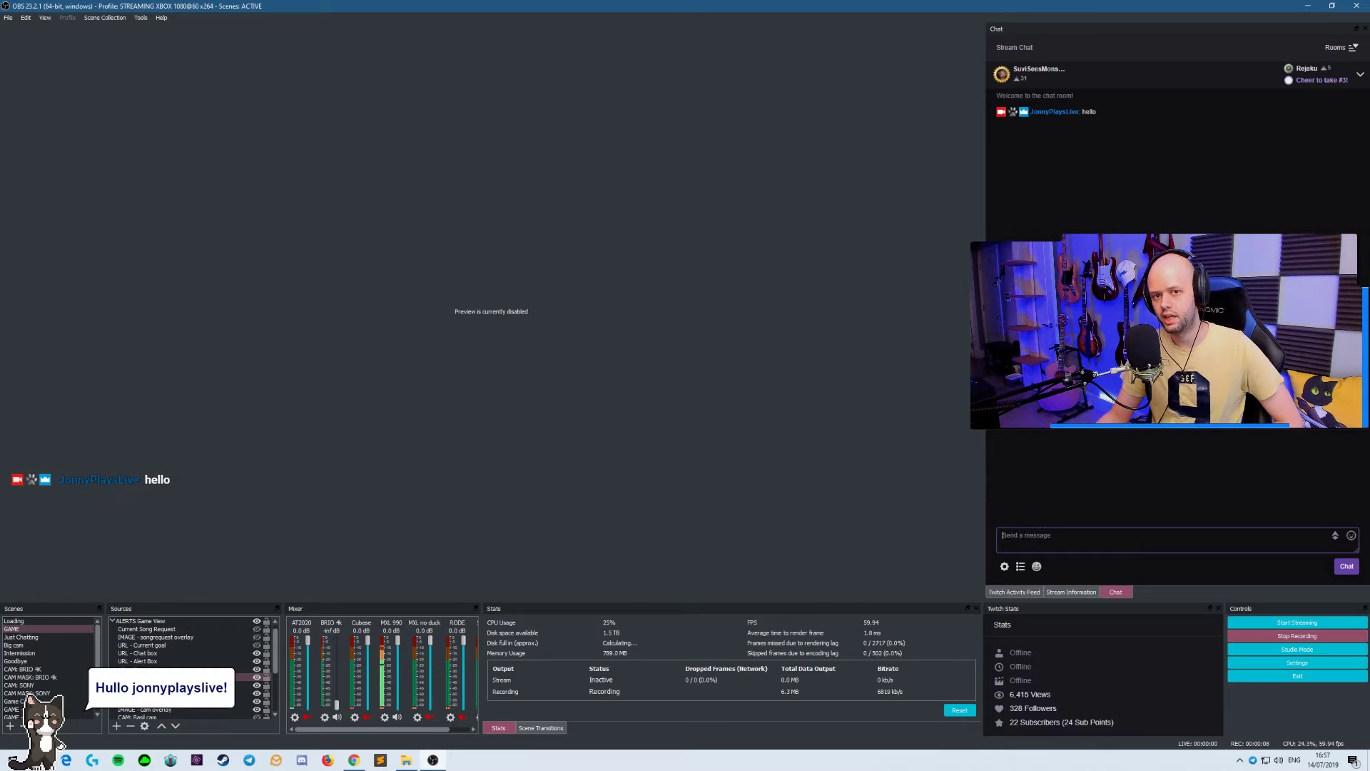
pyautogui.write('t')
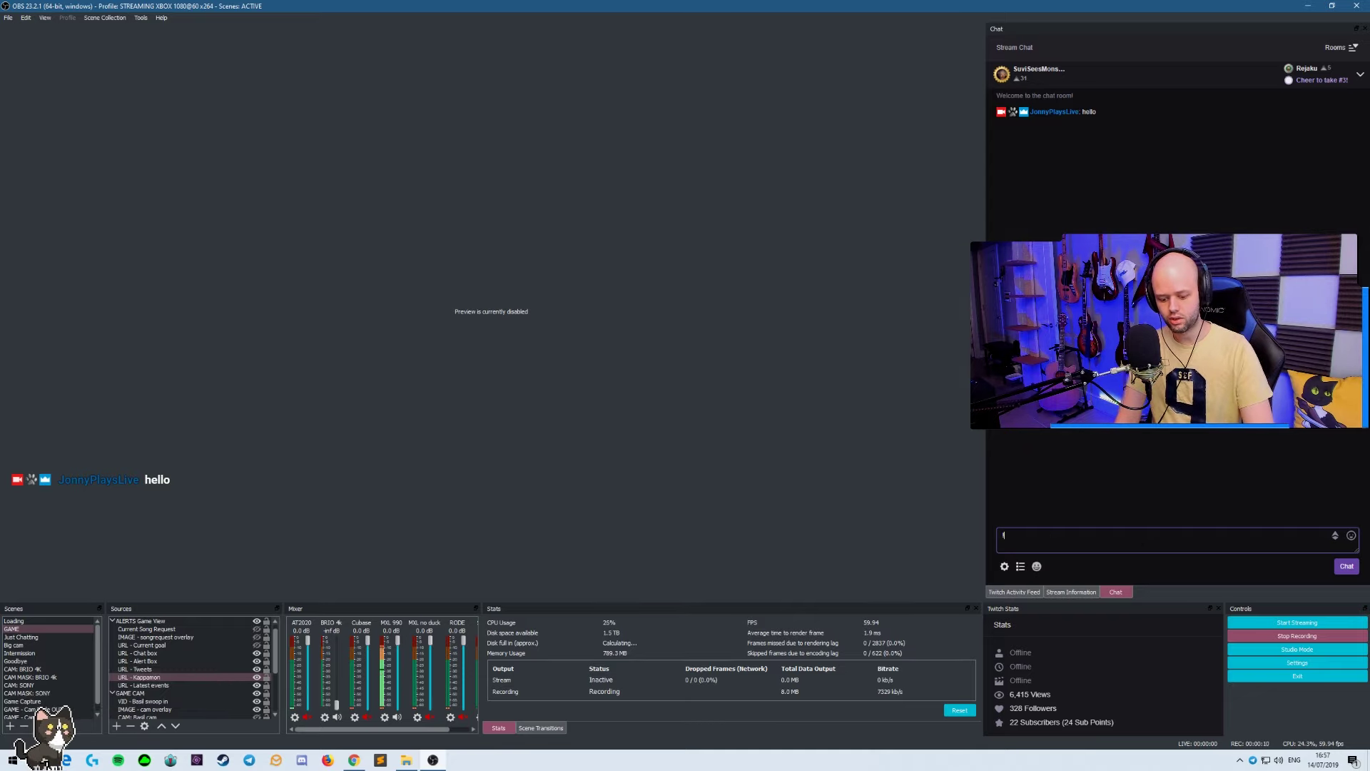
pyautogui.write('gasp')
pyautogui.press('Return')
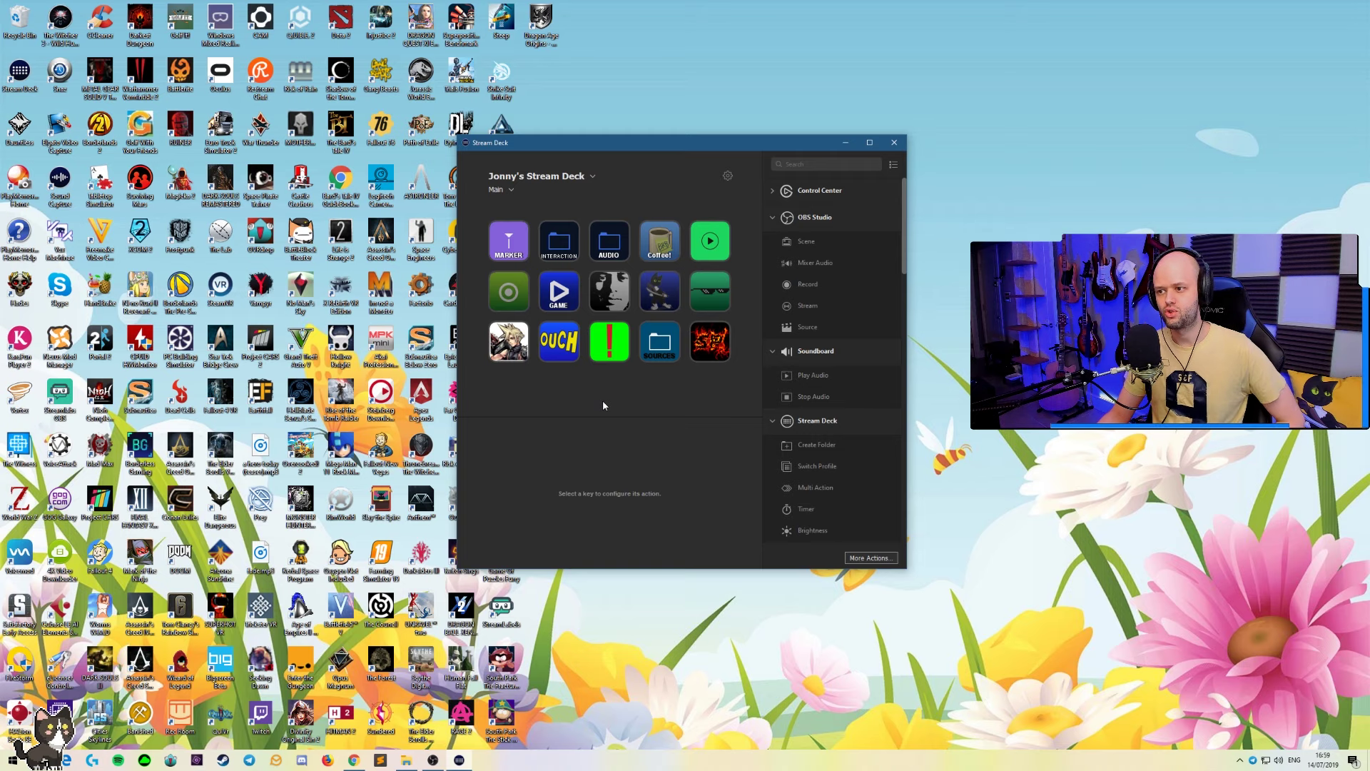
# Step: In Stream Deck, inspect the OUCH key's Twitch chat message and soundboard audio actions, and return to the main key layout
pyautogui.click(563, 346)
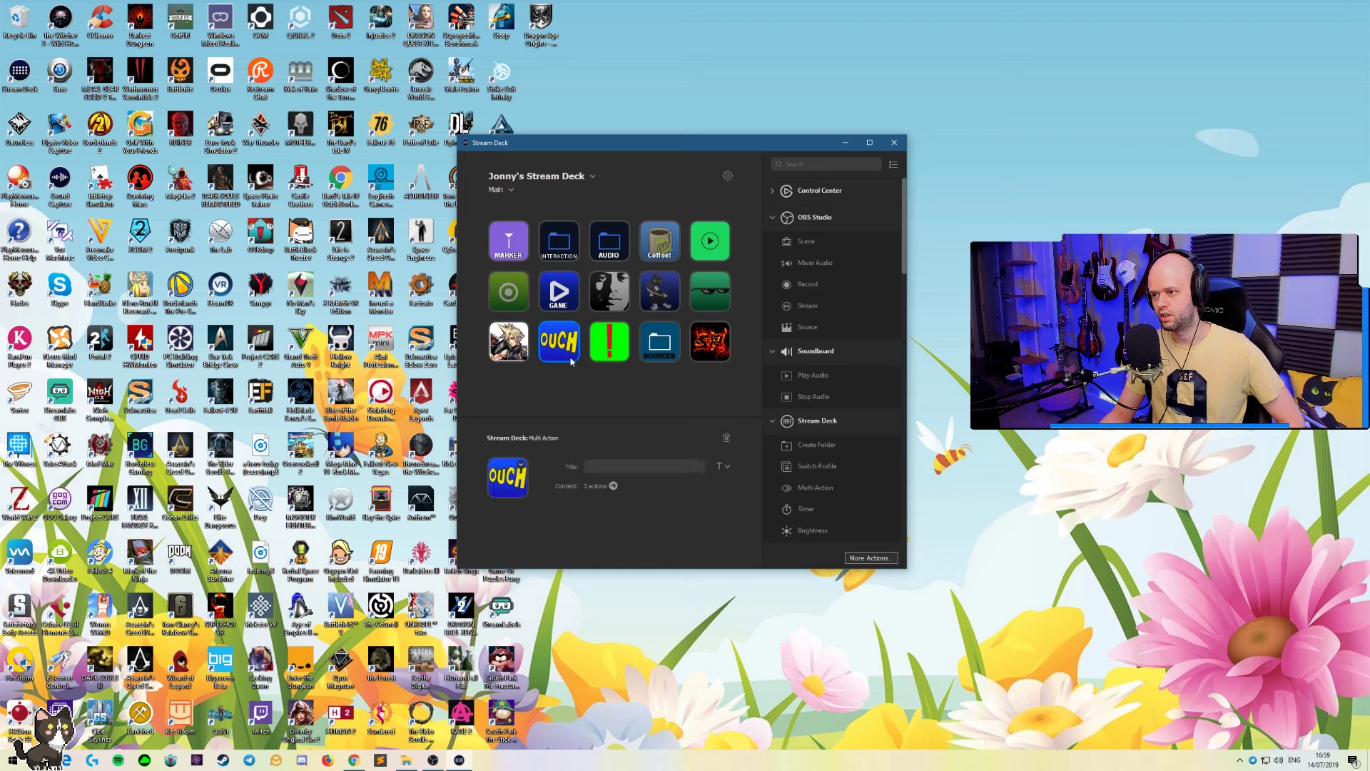
pyautogui.click(613, 486)
pyautogui.click(572, 212)
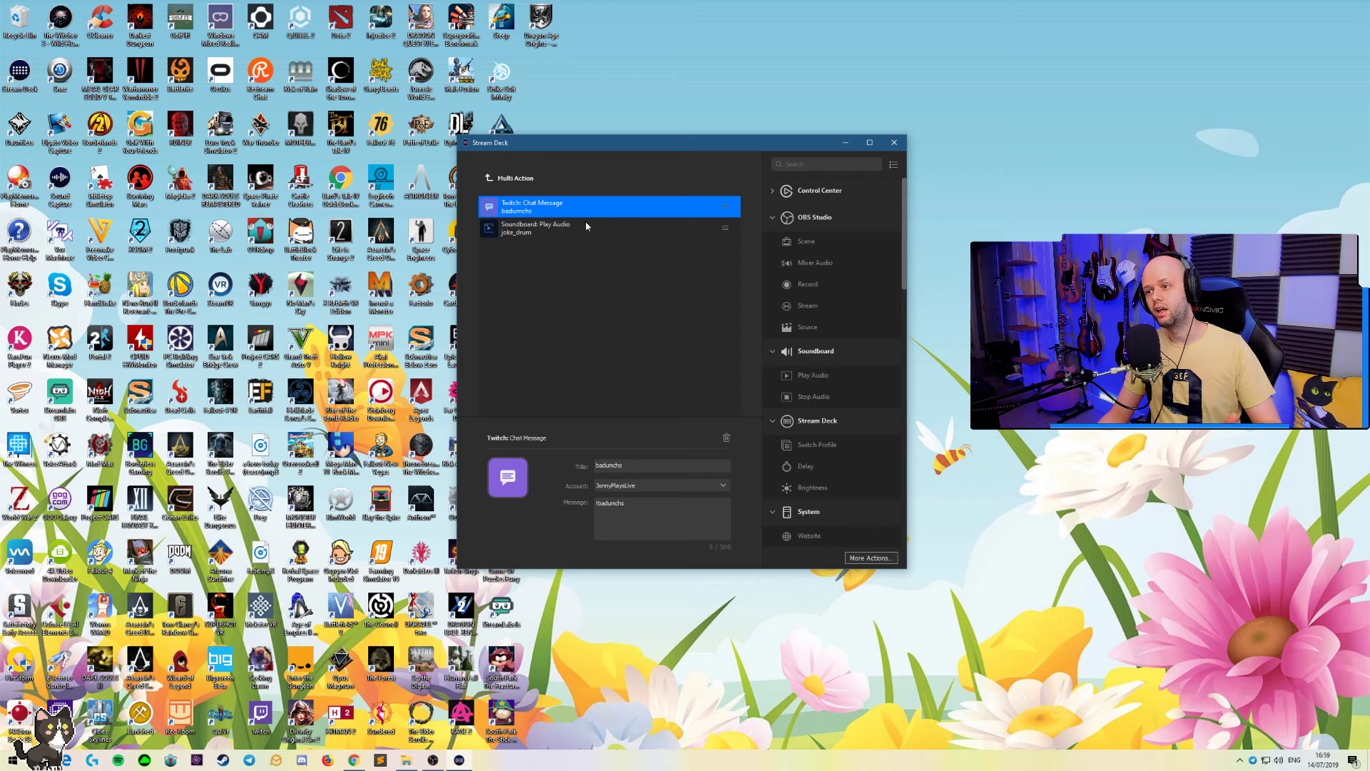
pyautogui.click(582, 228)
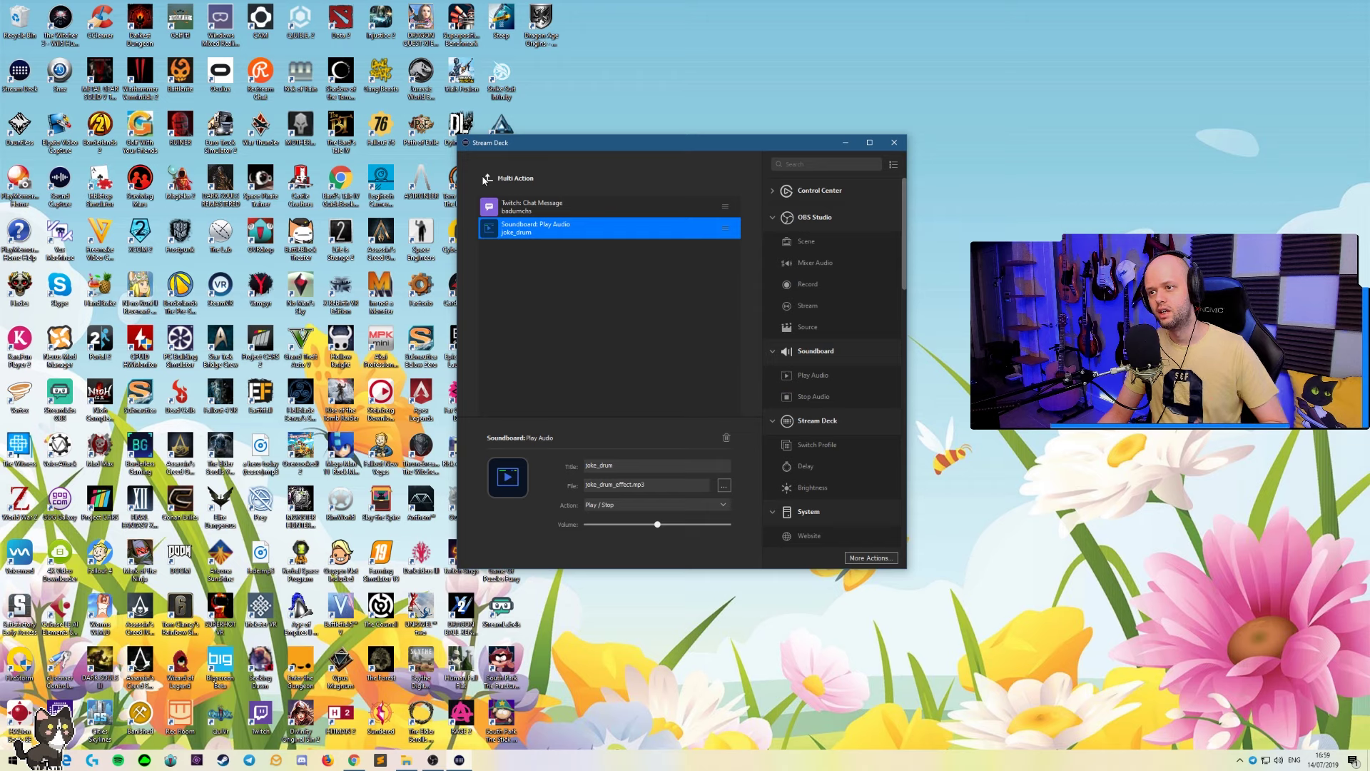
pyautogui.click(486, 178)
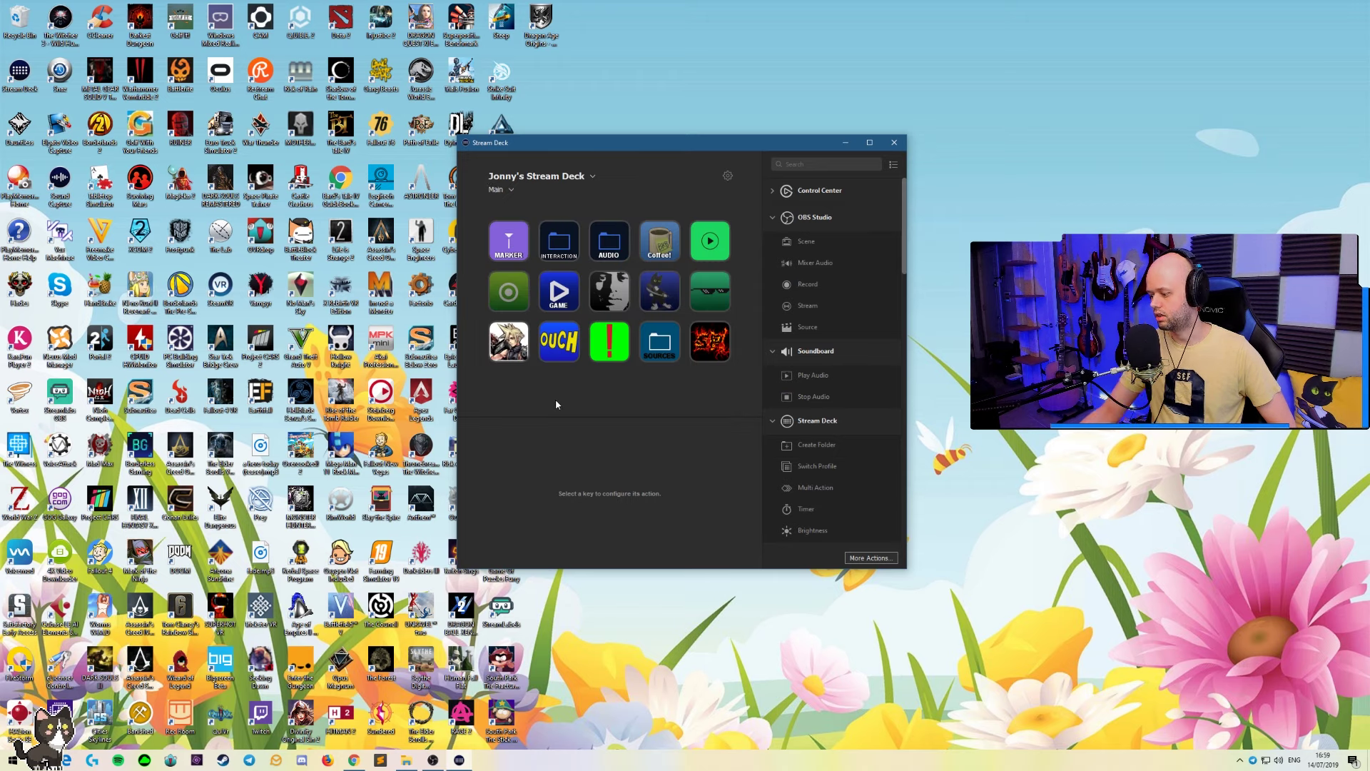